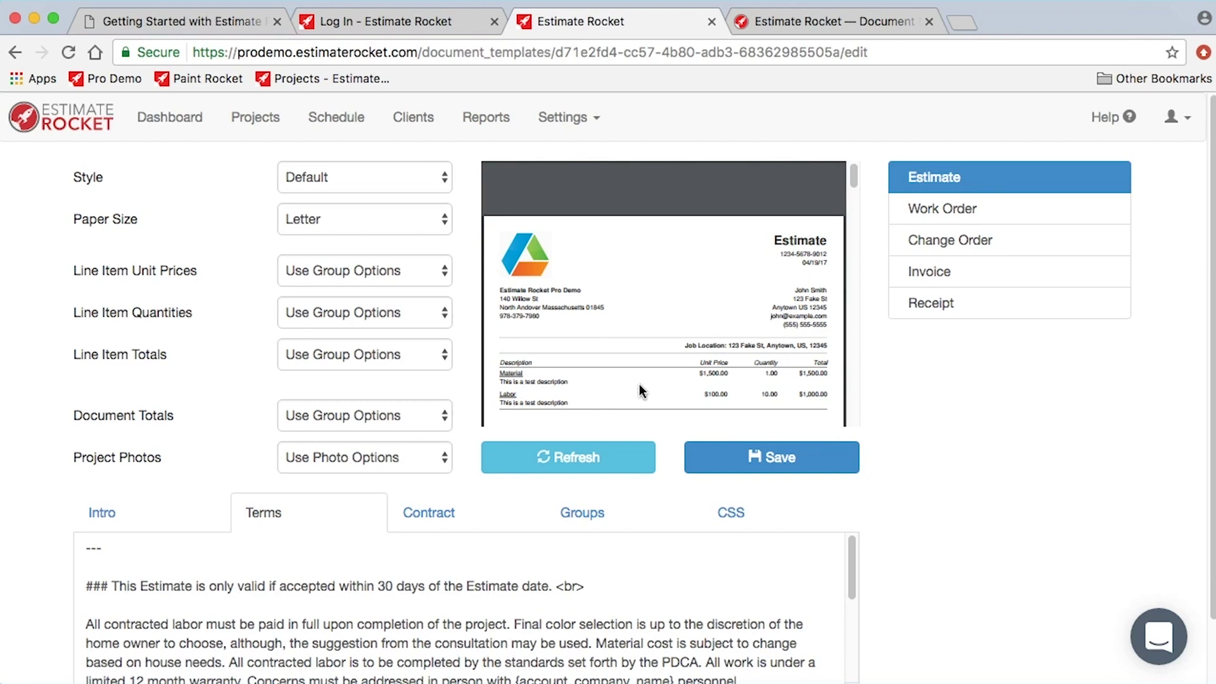
Step: Show the Work Order template, which hides unit prices, line totals and document totals, after comparing with Estimate
click(577, 122)
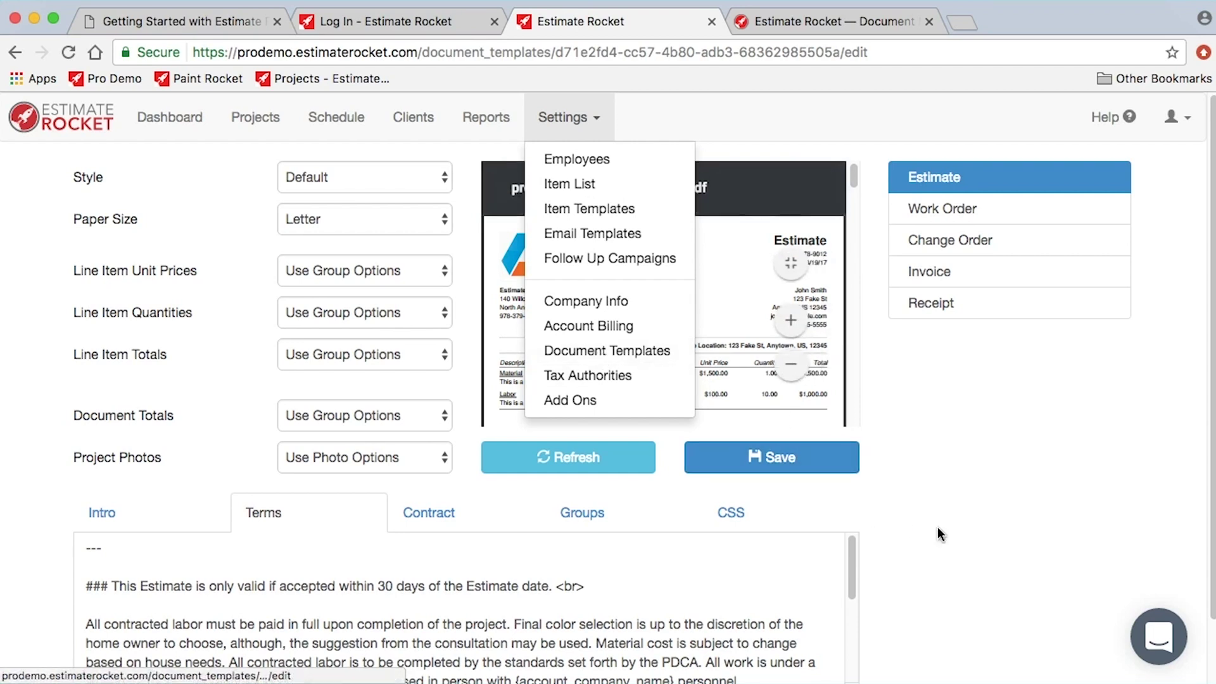
click(922, 546)
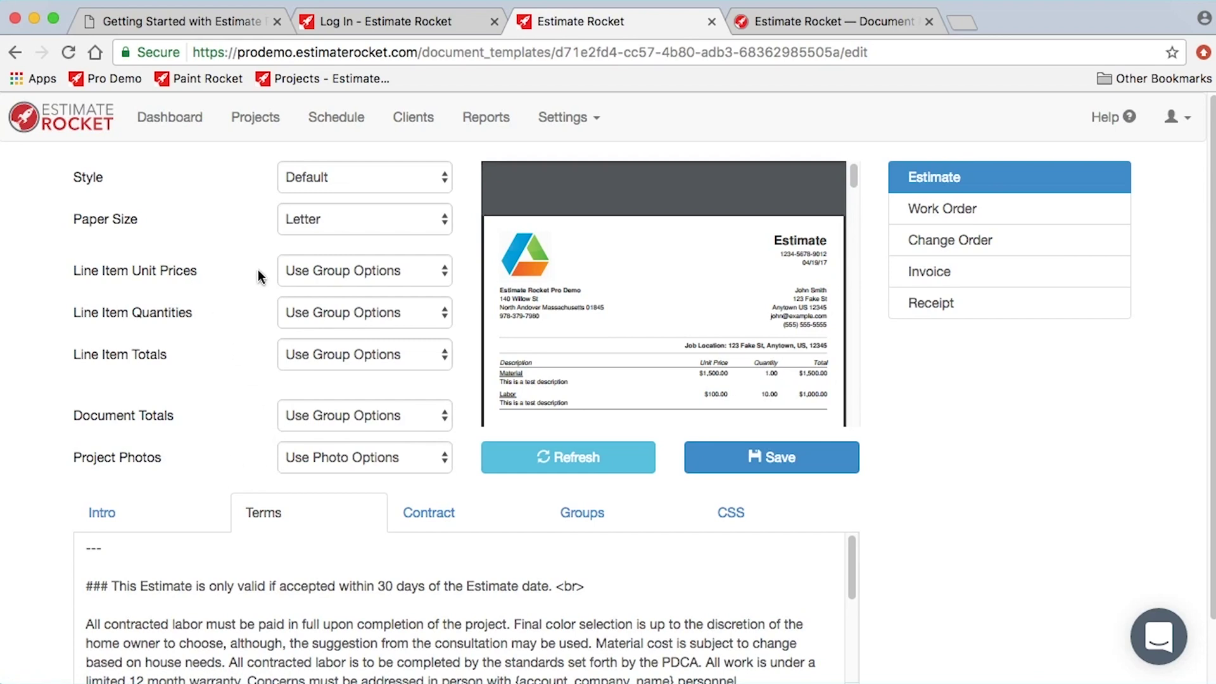
click(931, 210)
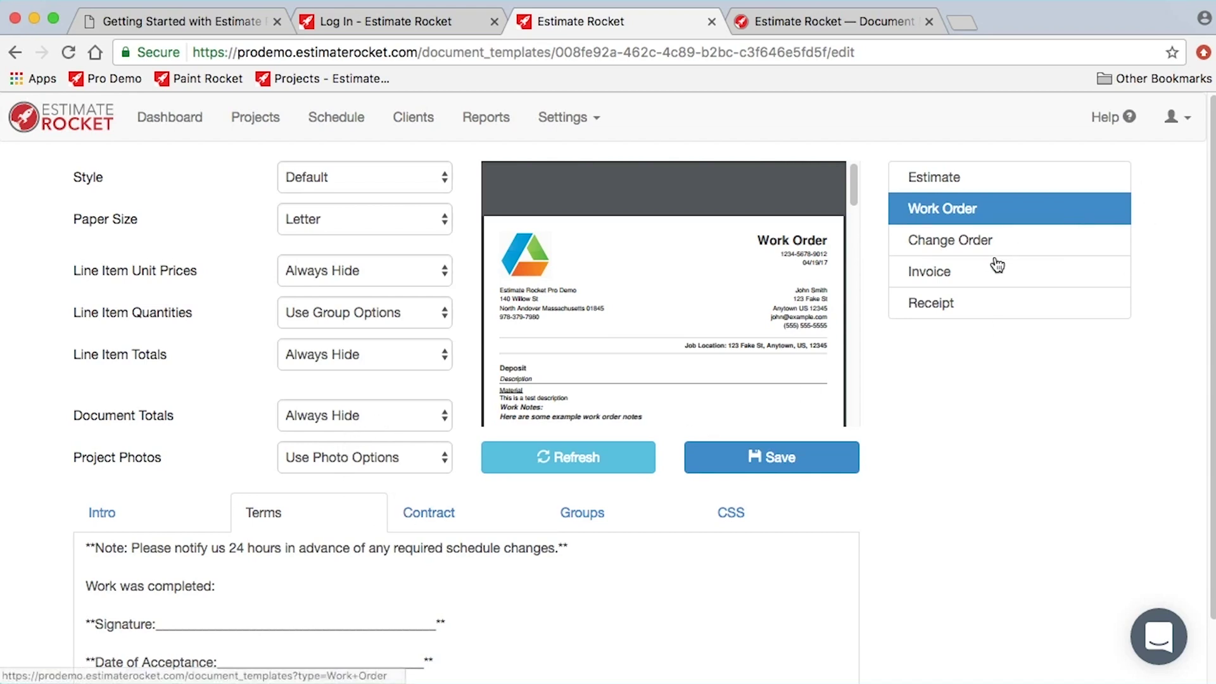
click(935, 179)
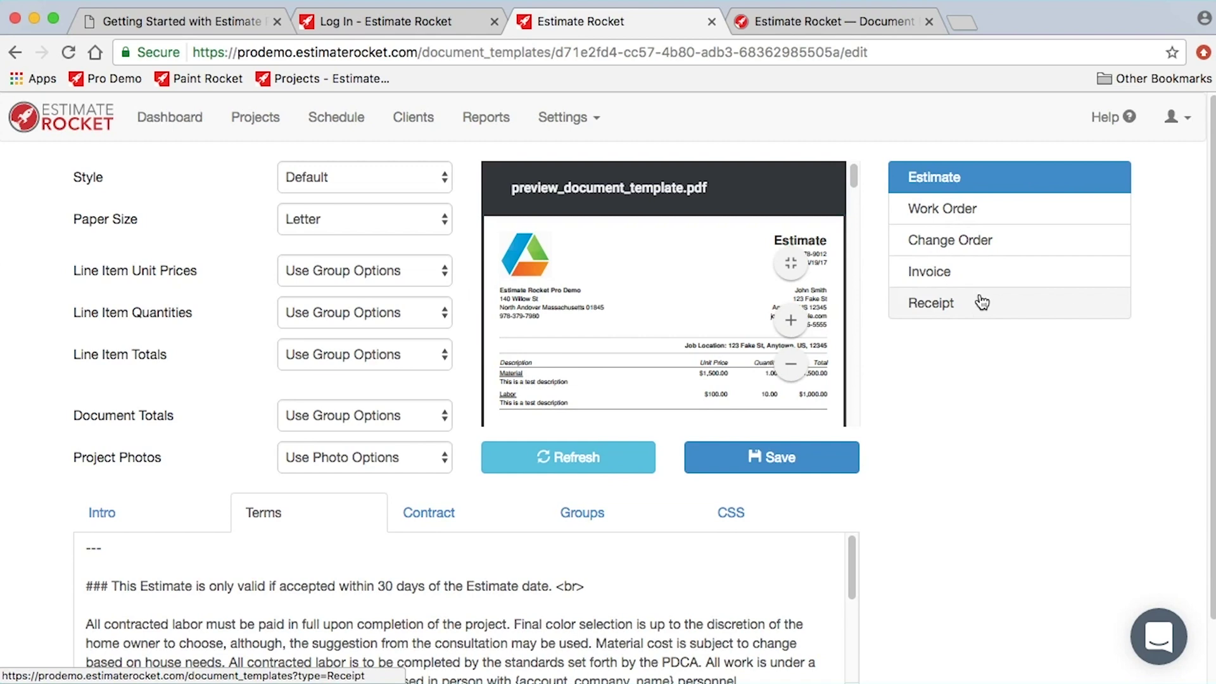
click(945, 215)
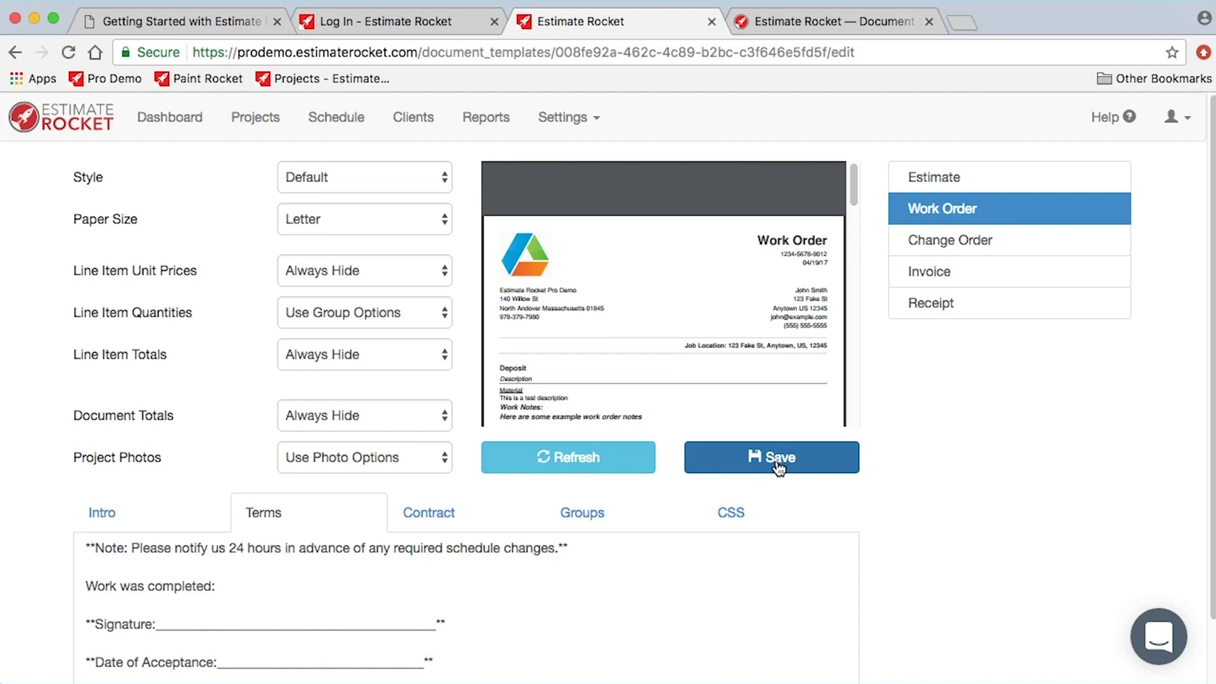
Step: Switch back to the Estimate template and scroll its PDF preview down to the attached test image
click(940, 179)
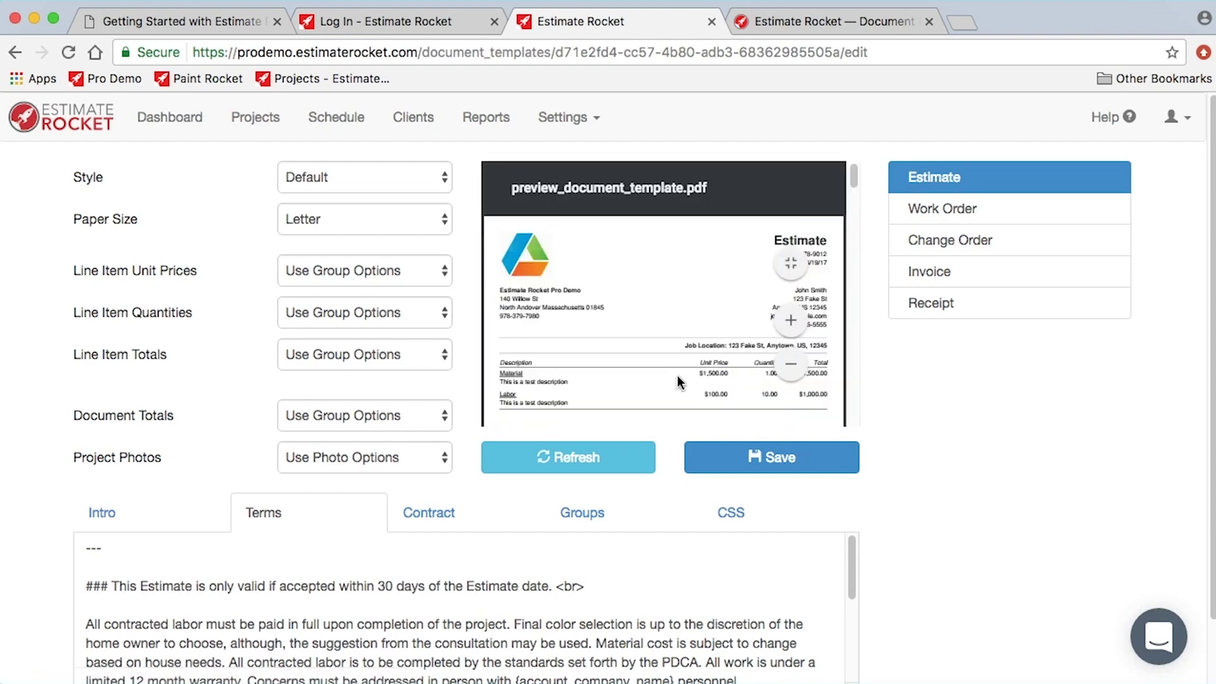
scroll(687, 321, down, 5)
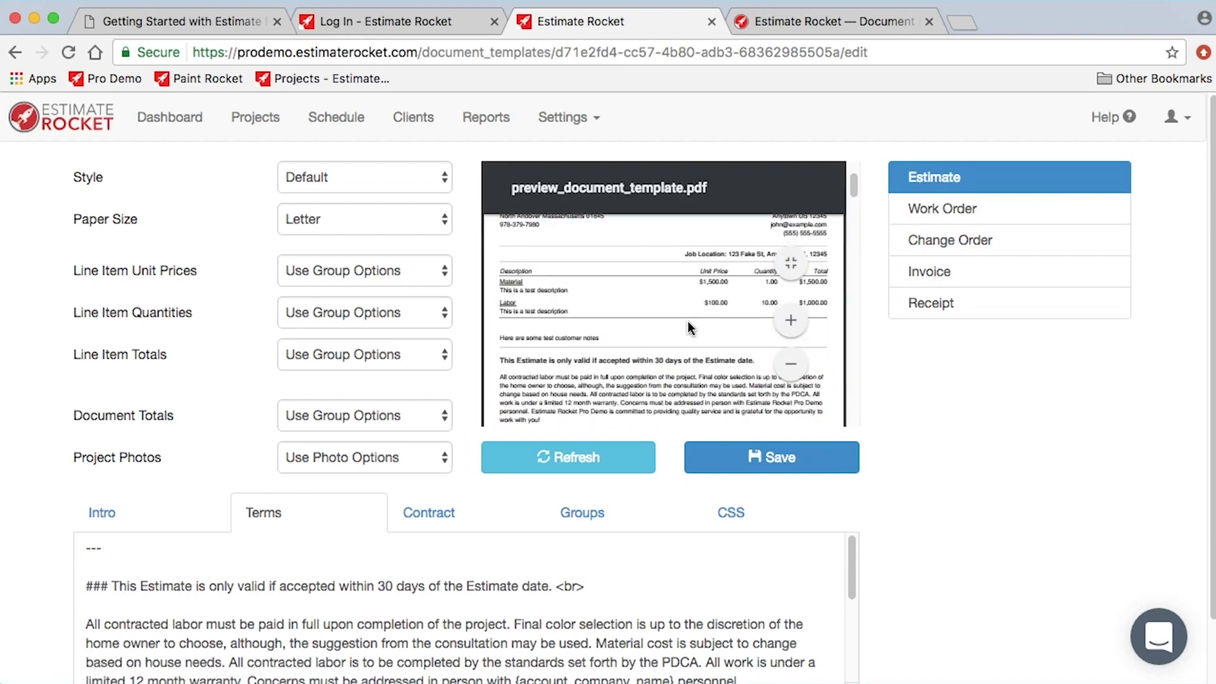
scroll(687, 321, down, 6)
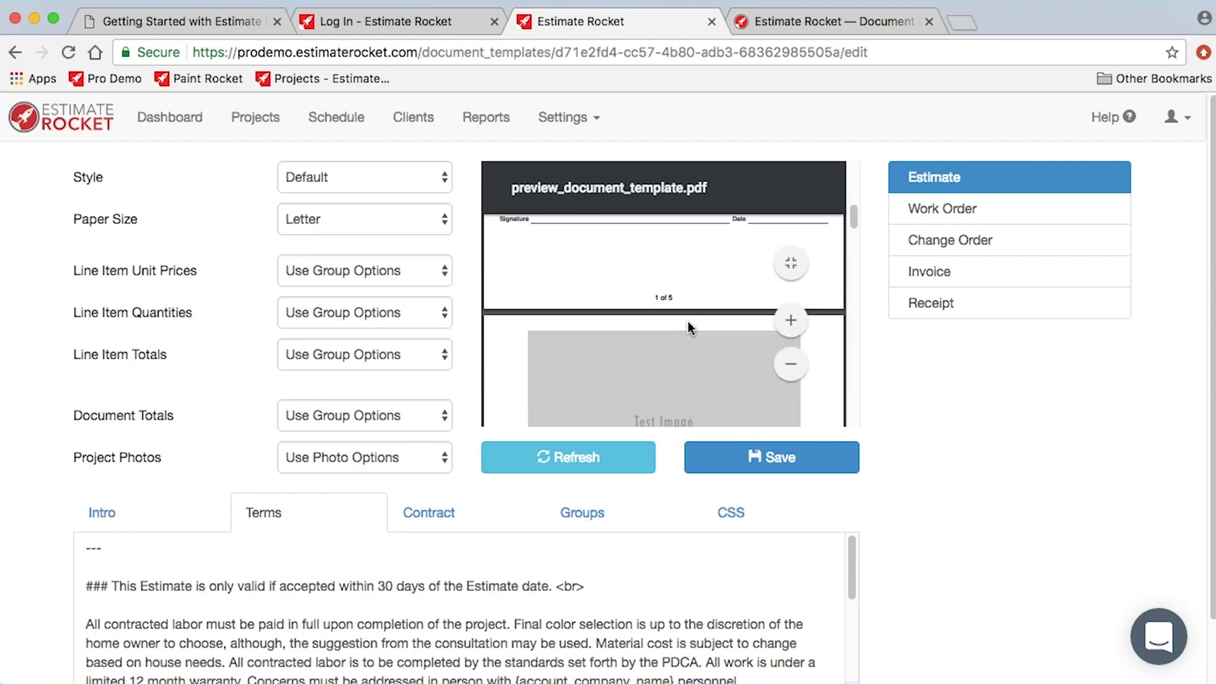
scroll(687, 321, up, 10)
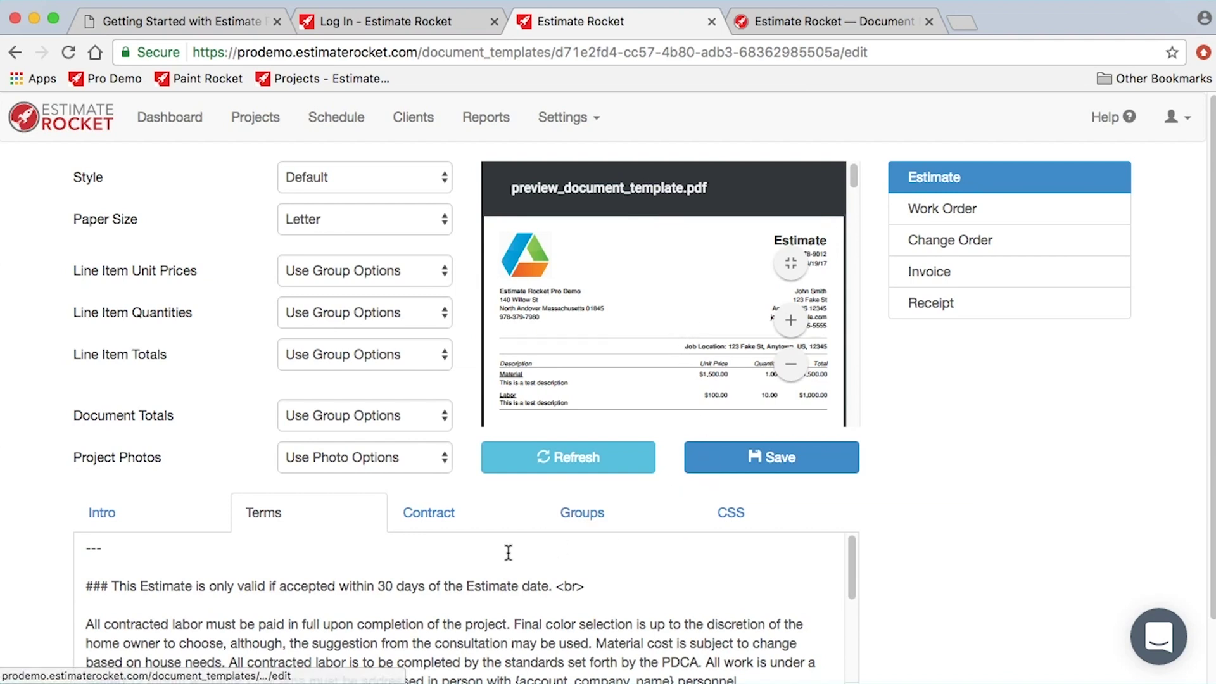
scroll(909, 599, down, 2)
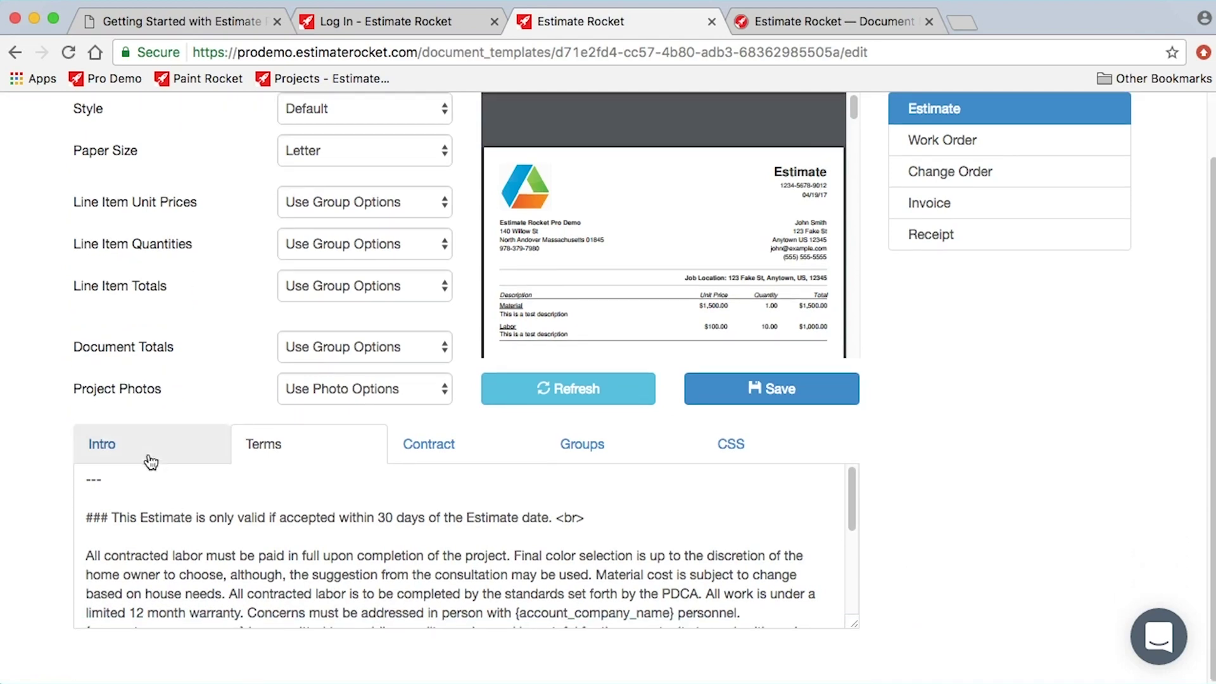
Step: Display the Estimate template's Intro code and zoom into the bold project name and job location lines
click(107, 448)
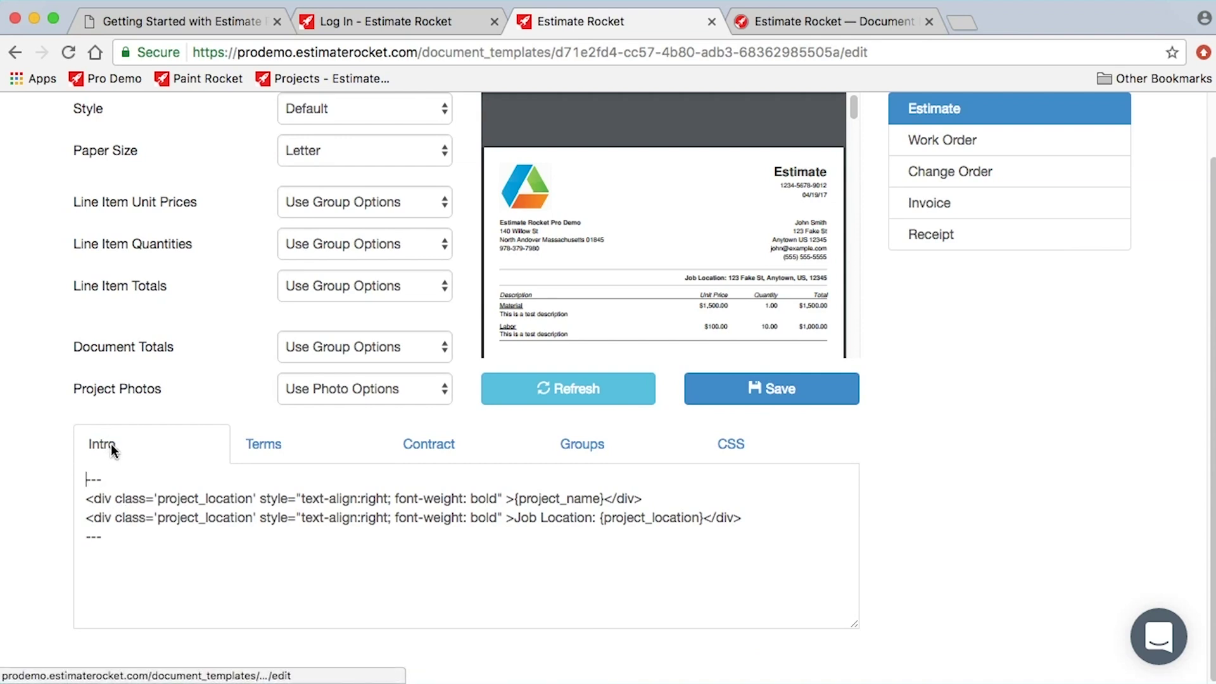
mouse_move(816, 261)
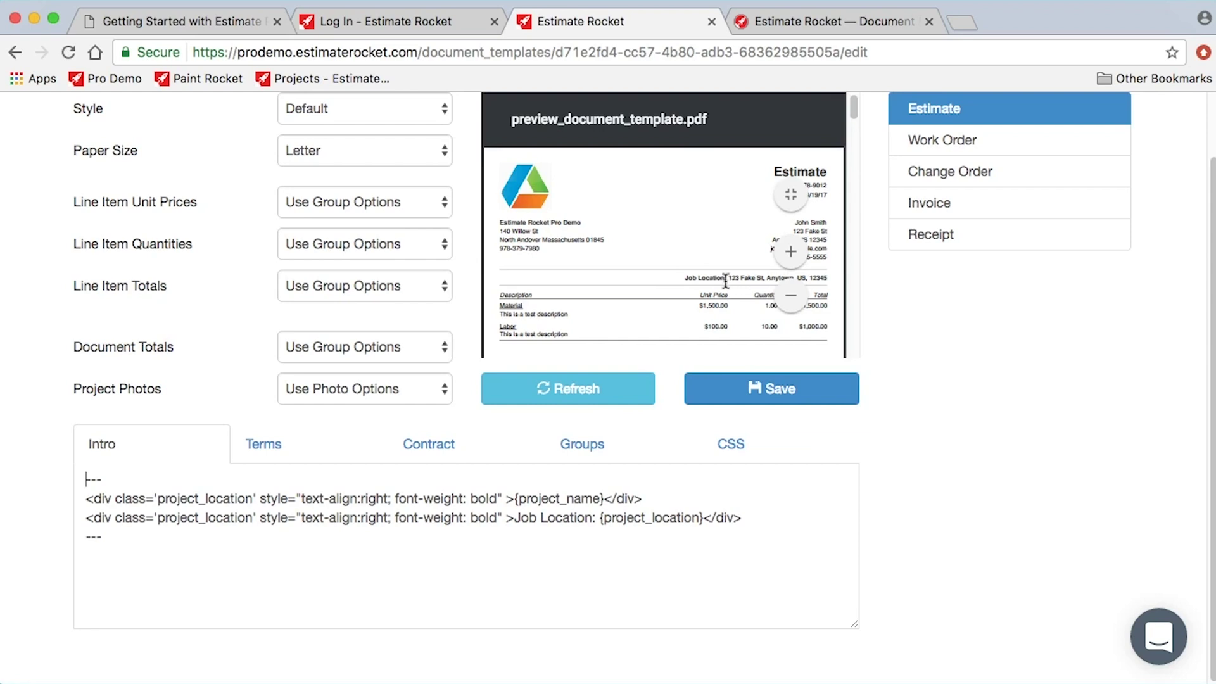
click(789, 259)
click(789, 256)
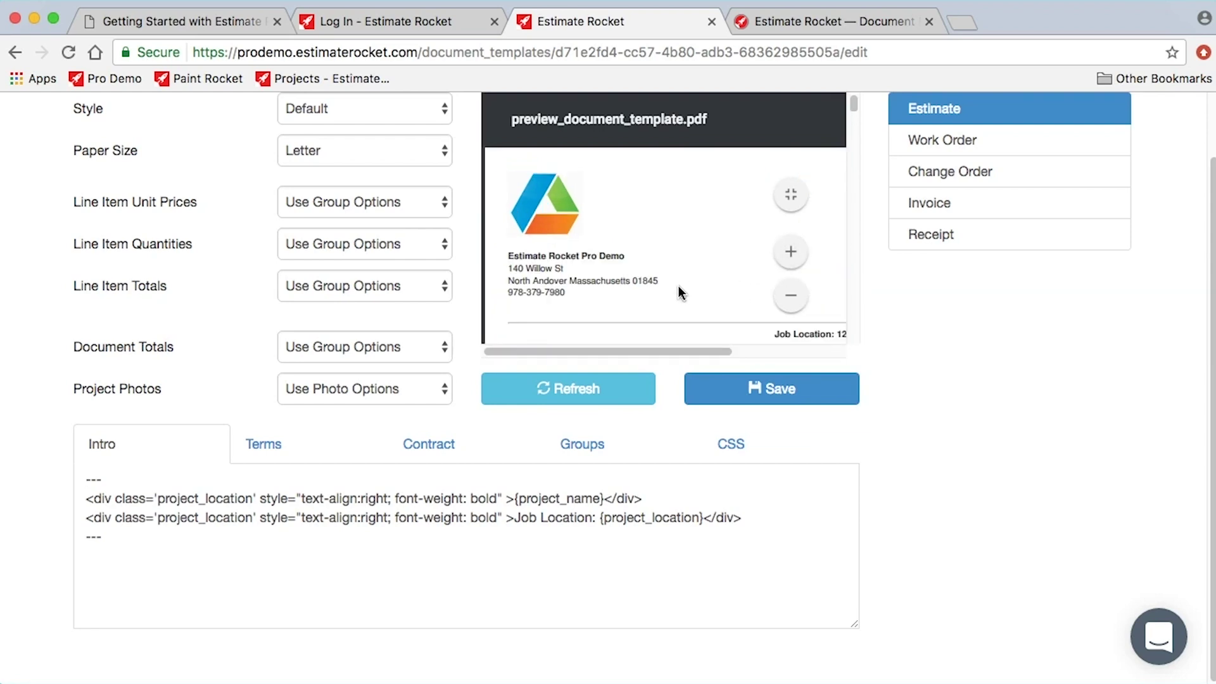
drag(697, 347, 822, 355)
scroll(624, 294, down, 3)
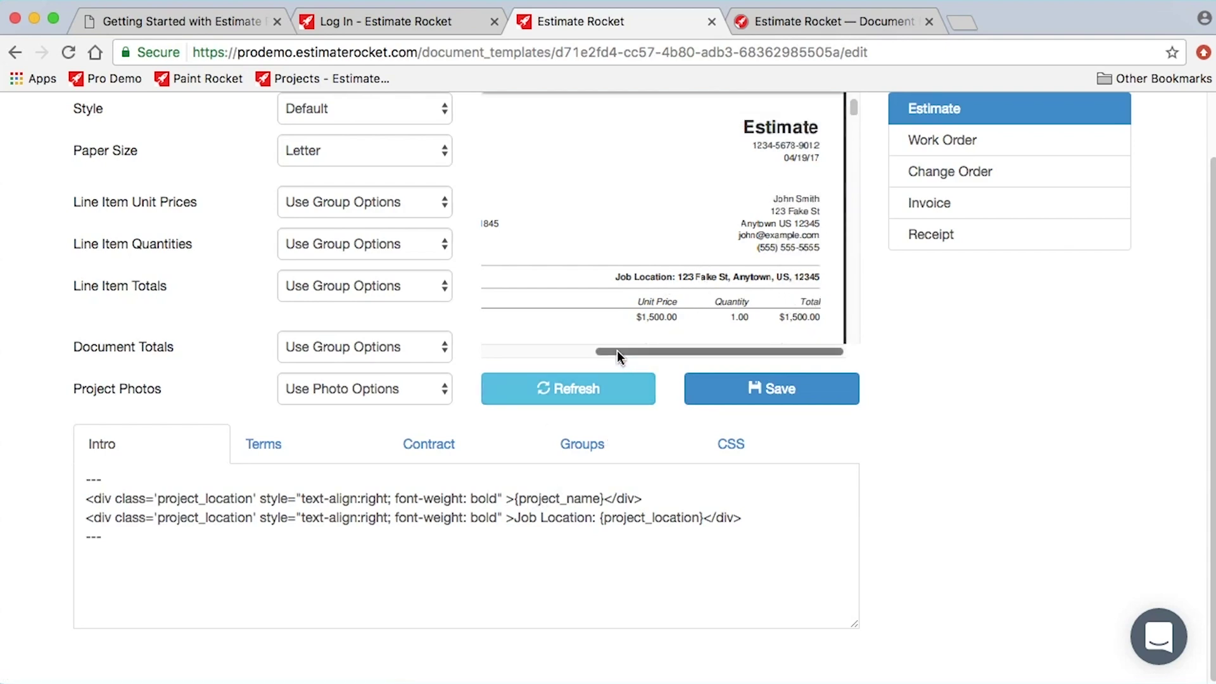
drag(616, 351, 496, 348)
mouse_move(830, 271)
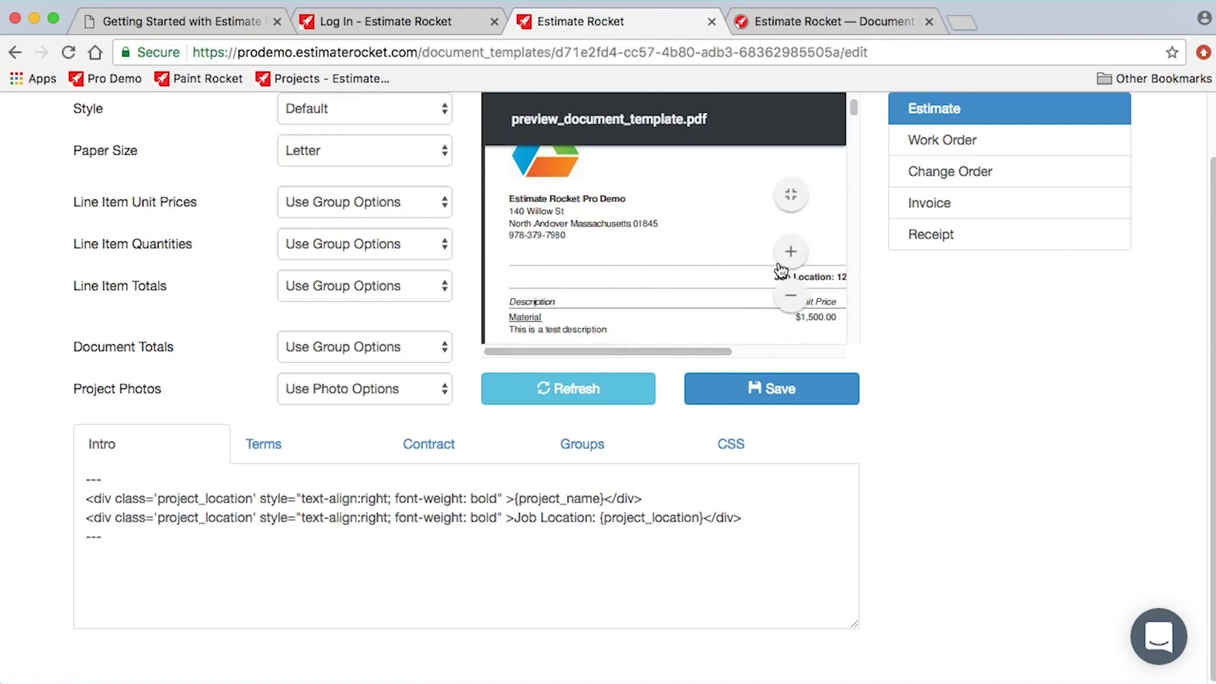
click(792, 296)
click(791, 296)
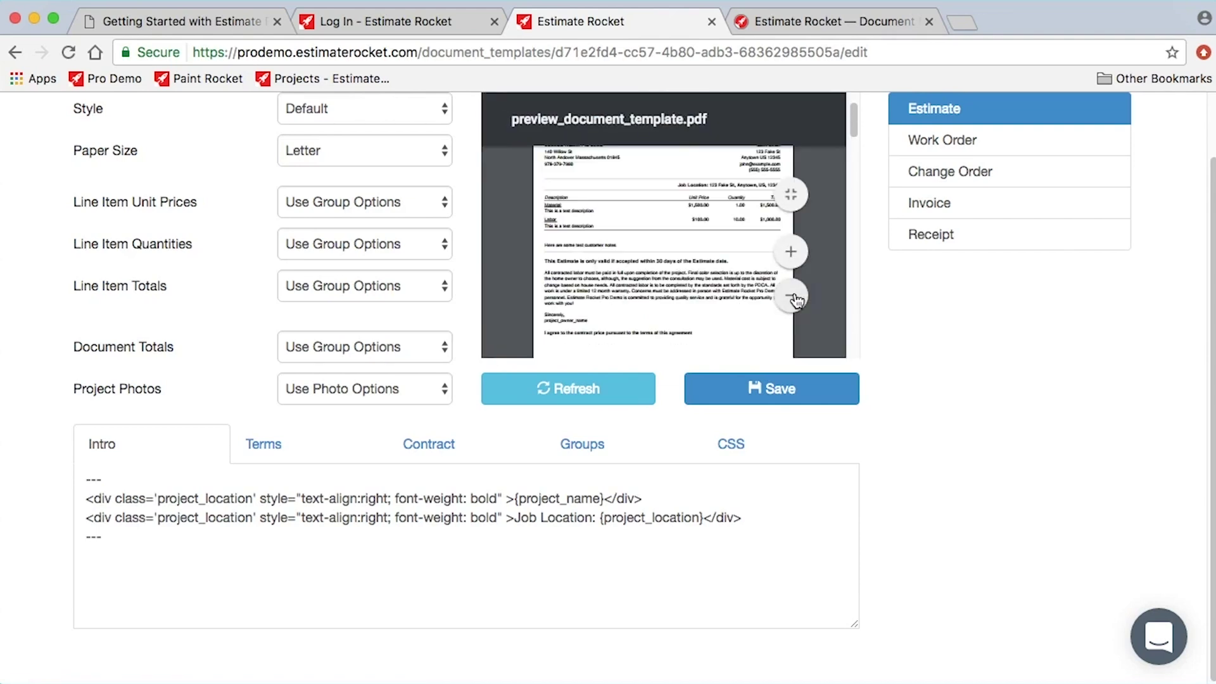
scroll(655, 320, up, 3)
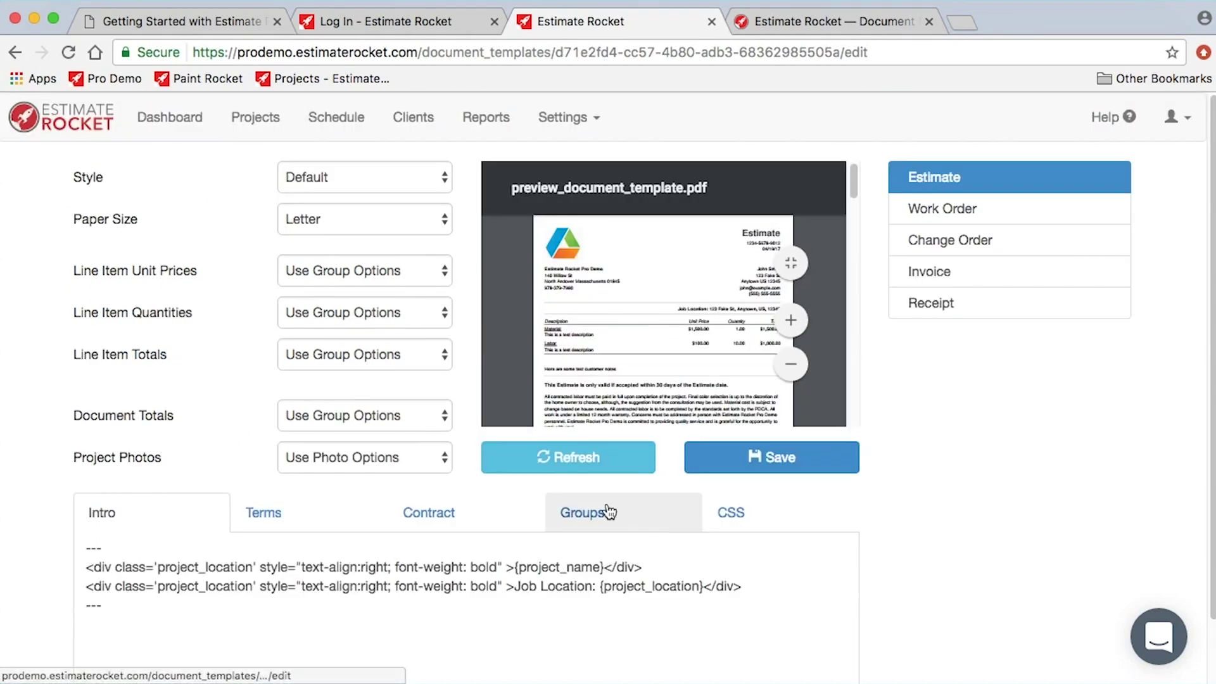
Step: Review the Terms text to the client signature block, then show the 25%-down Contract Agreement text
click(280, 525)
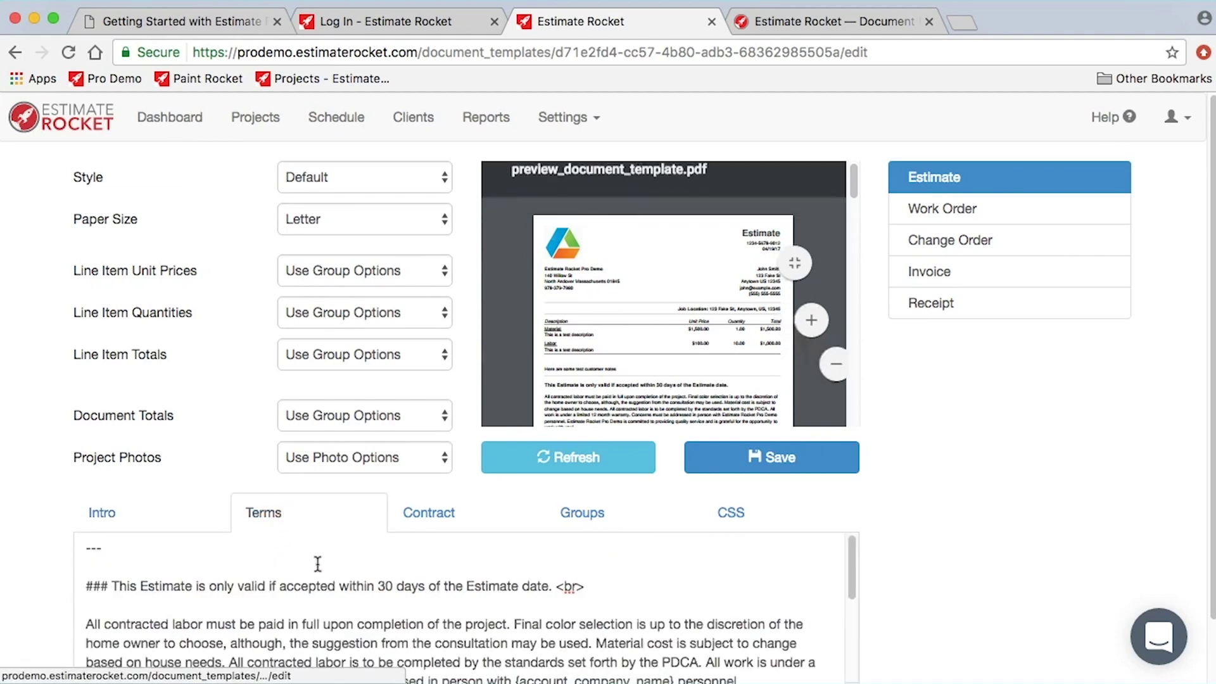
scroll(920, 629, down, 2)
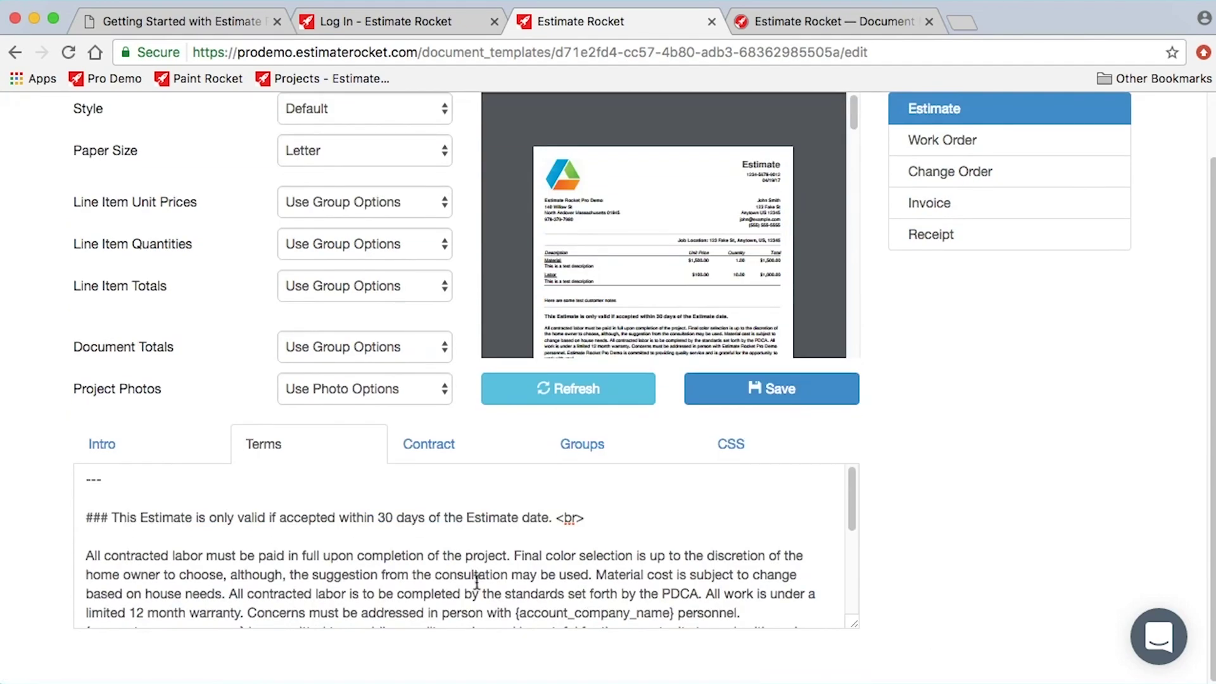
scroll(238, 559, down, 5)
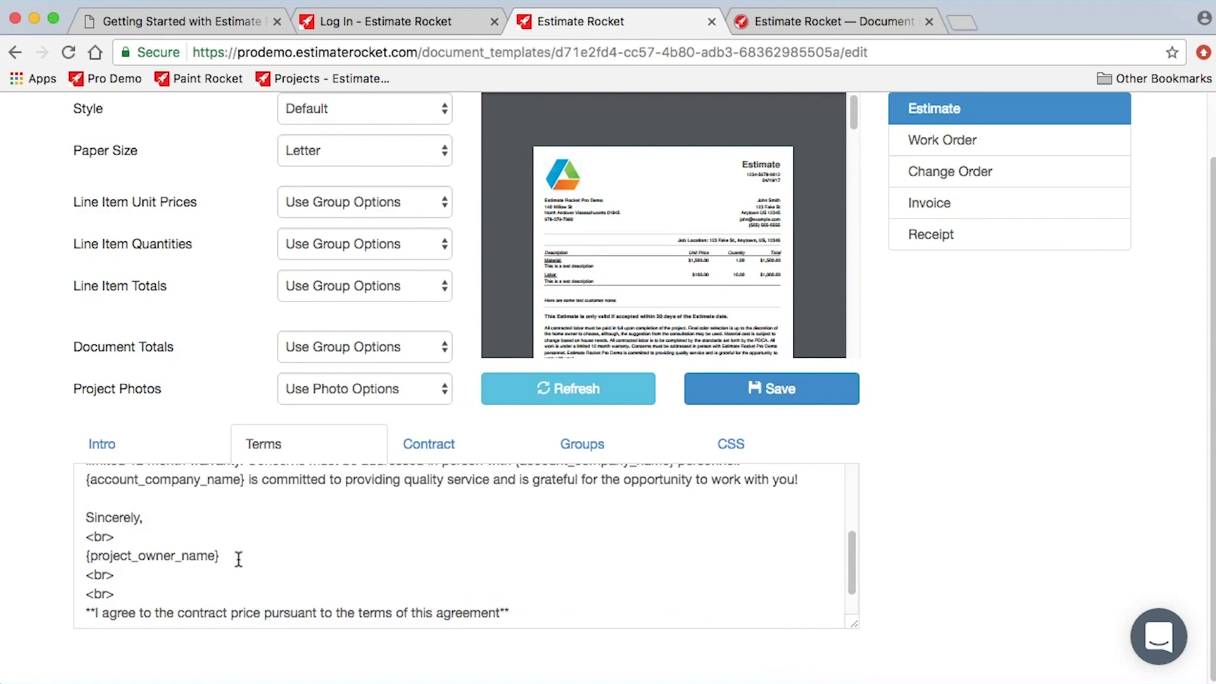
scroll(238, 560, down, 2)
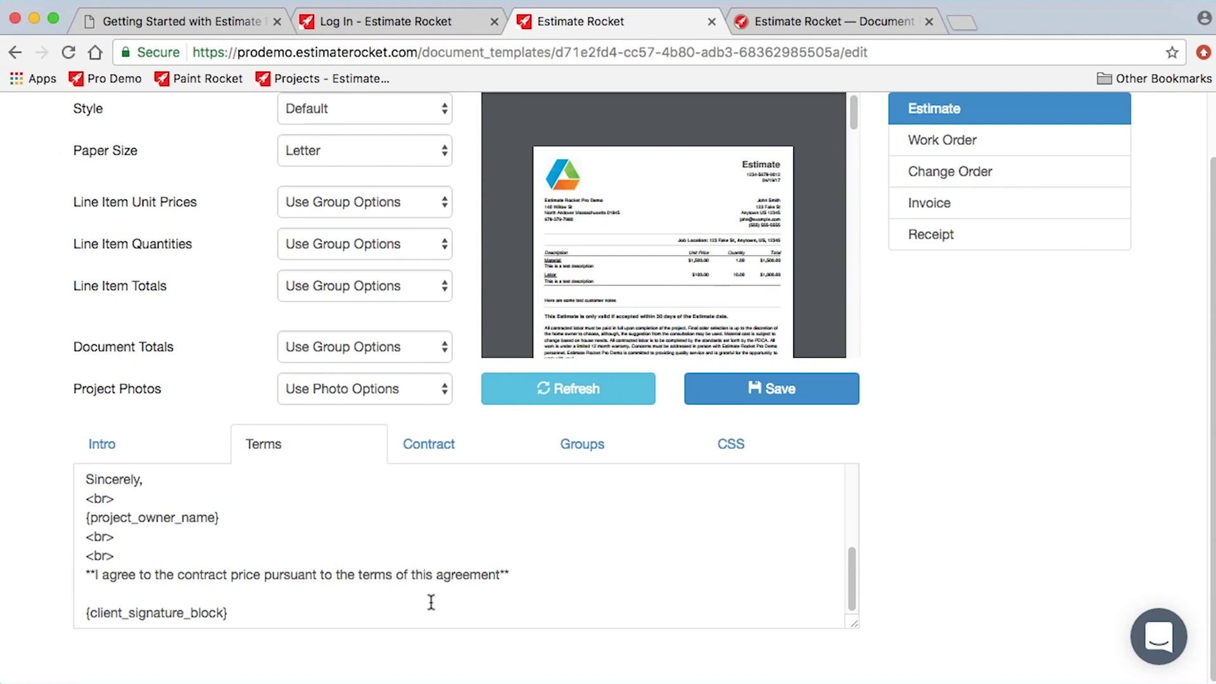
click(242, 614)
click(324, 538)
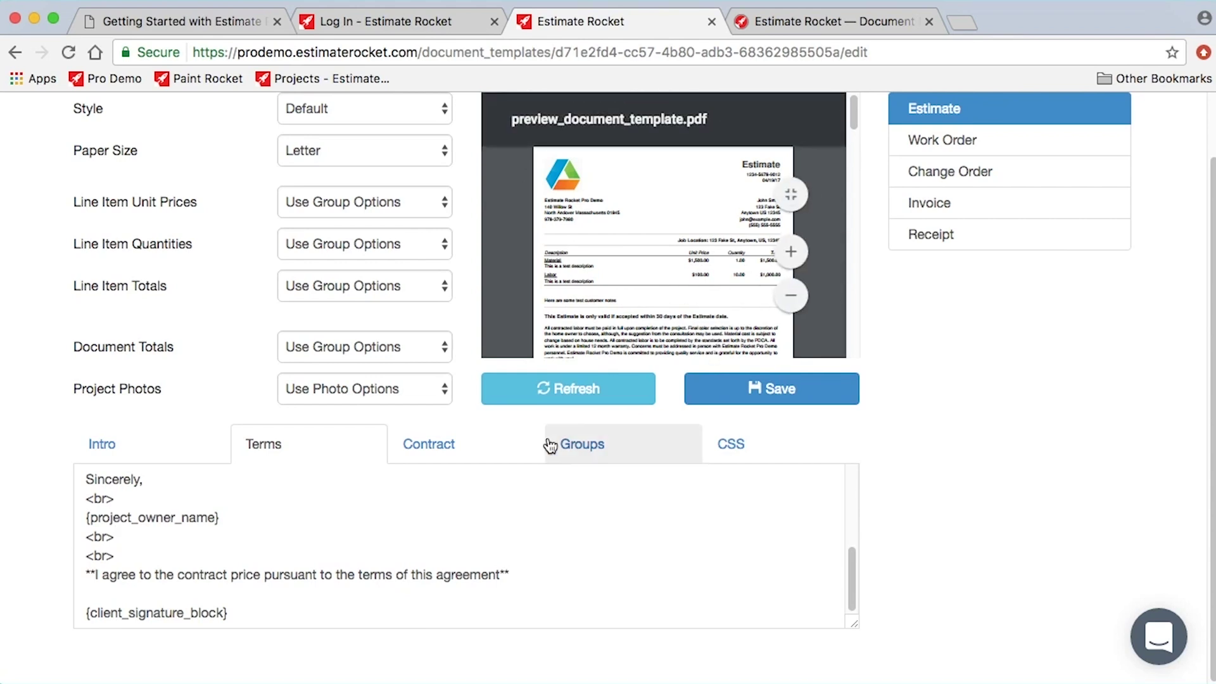
click(432, 451)
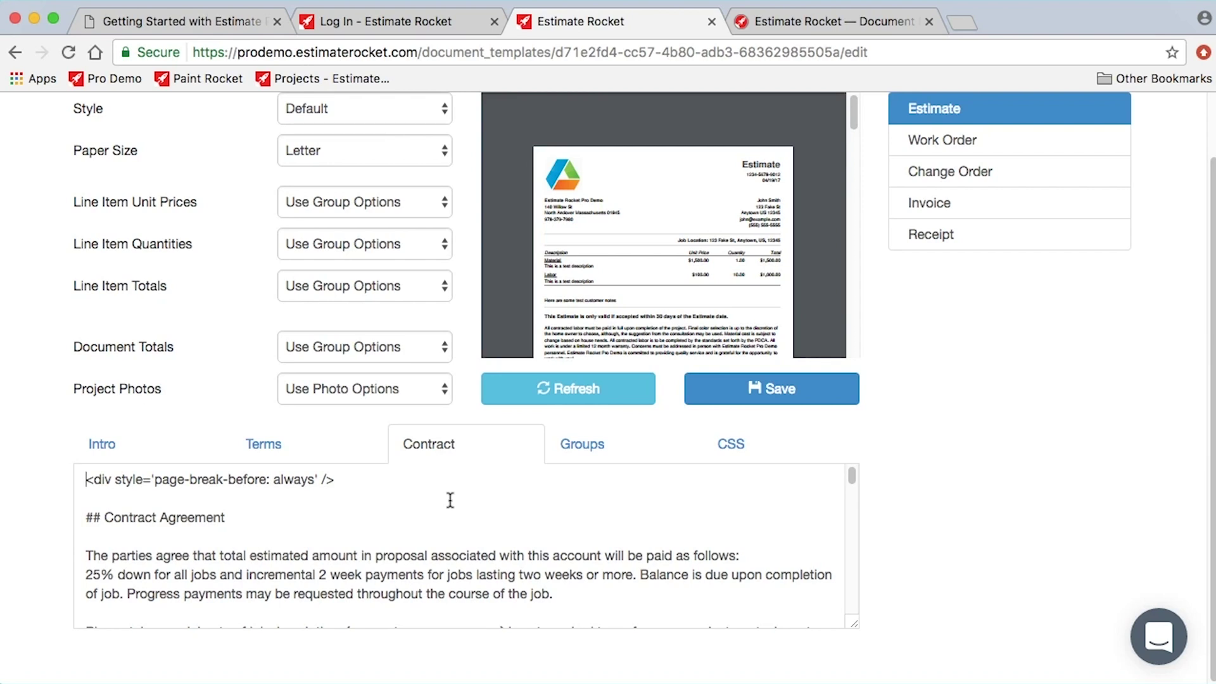
Step: Check the template's groups, then display its CSS with h2 headings coloured #397DA1
click(600, 449)
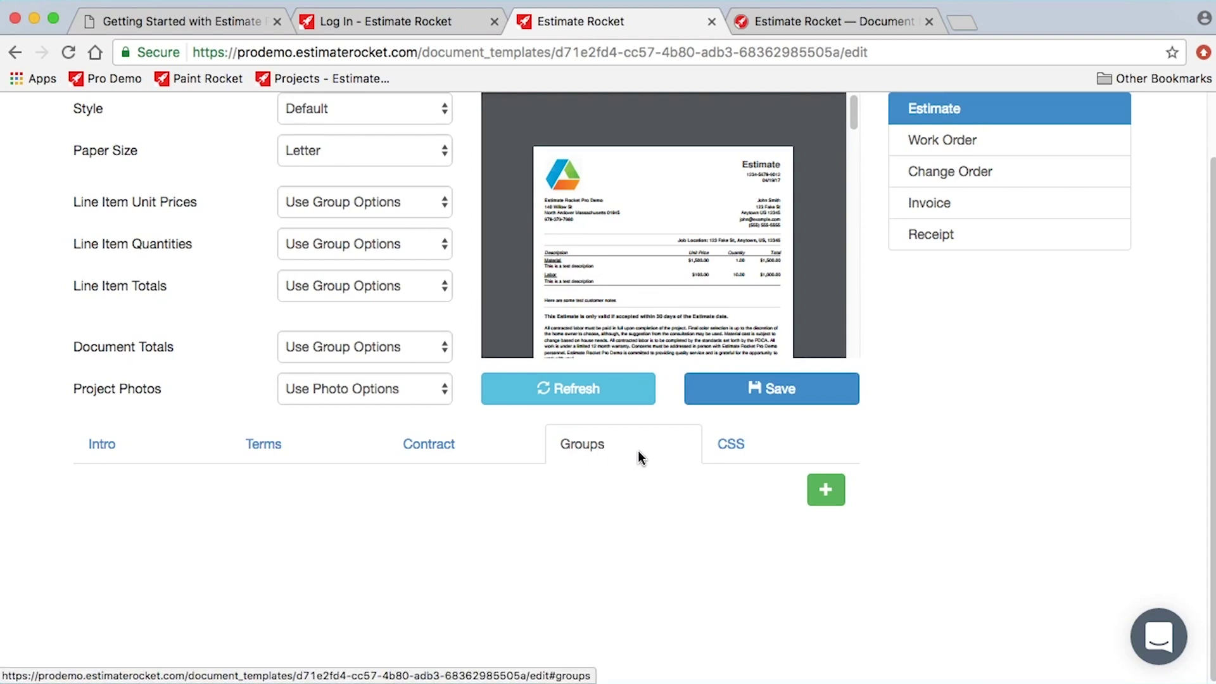
scroll(652, 500, up, 2)
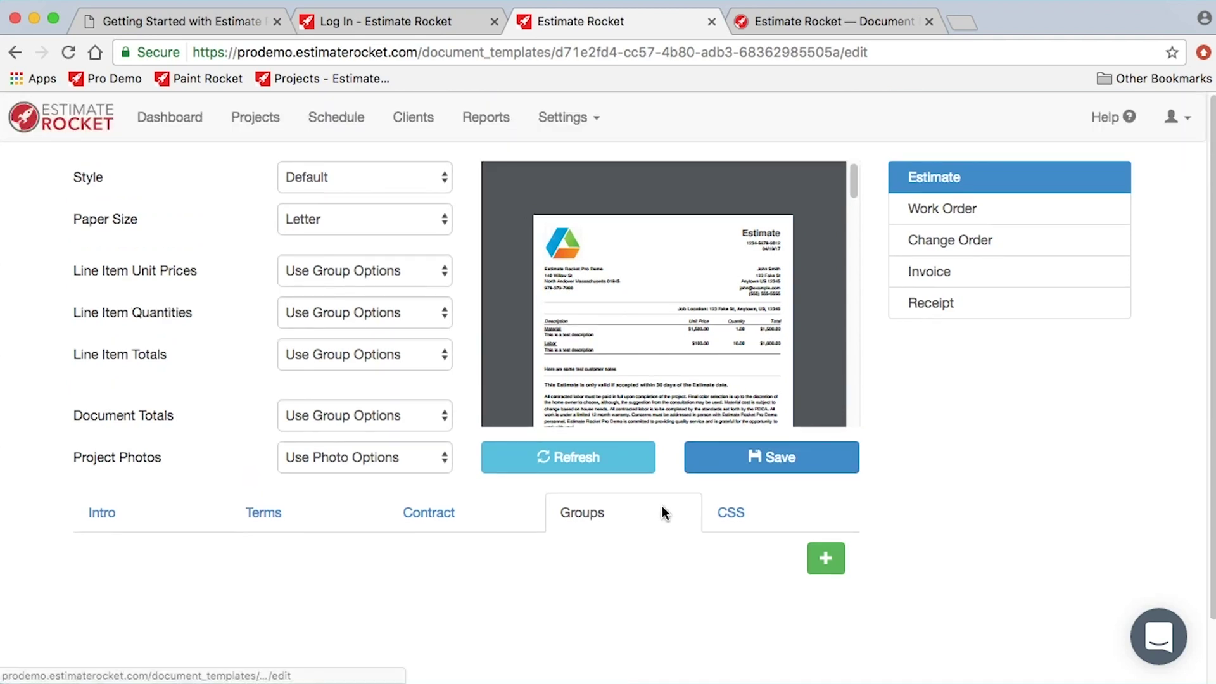
click(730, 513)
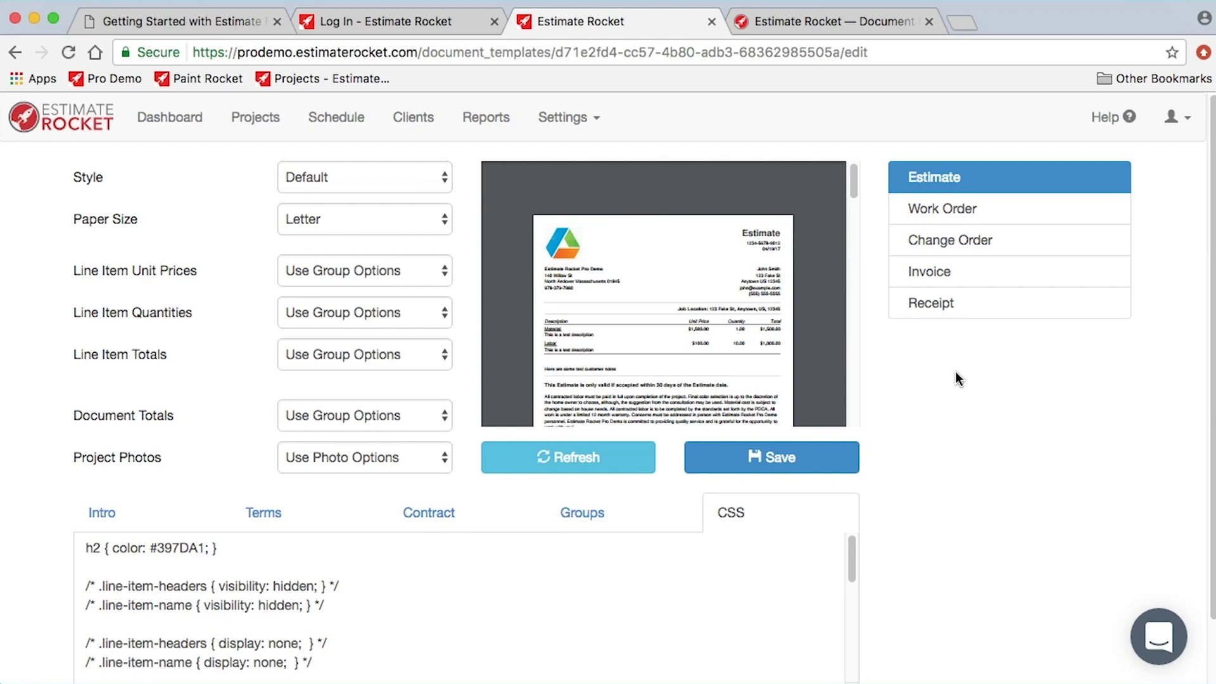
Step: Open the Settings menu listing account pages from Employees to Add Ons
click(570, 118)
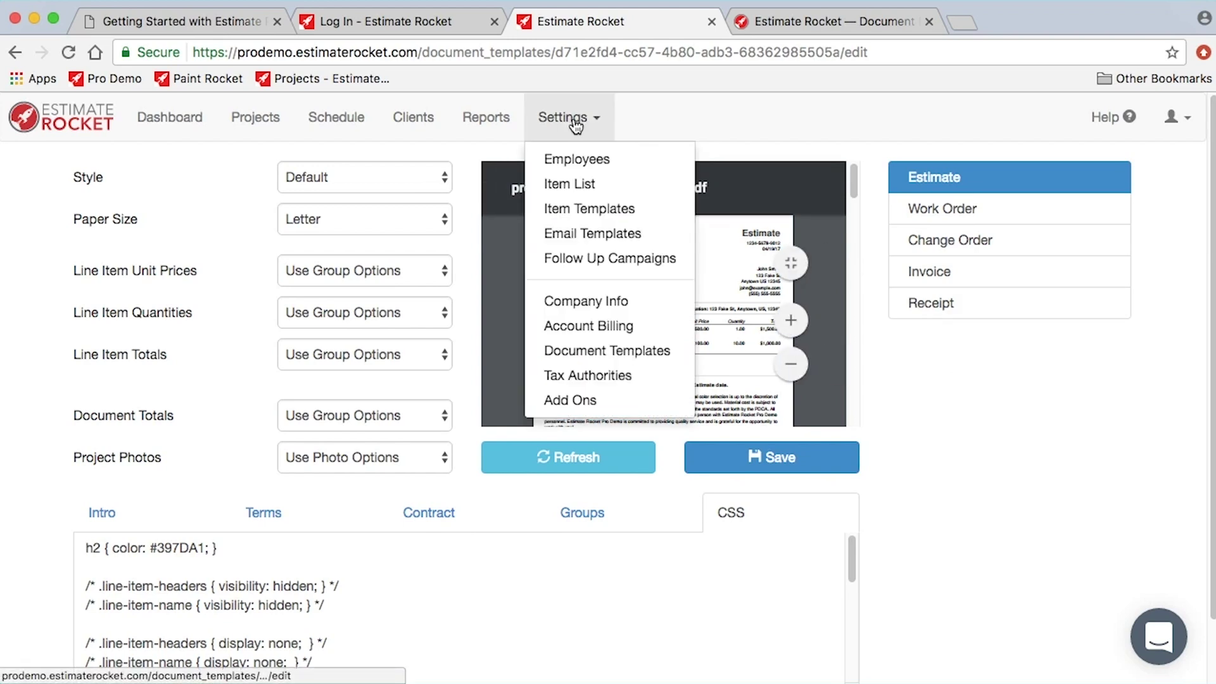